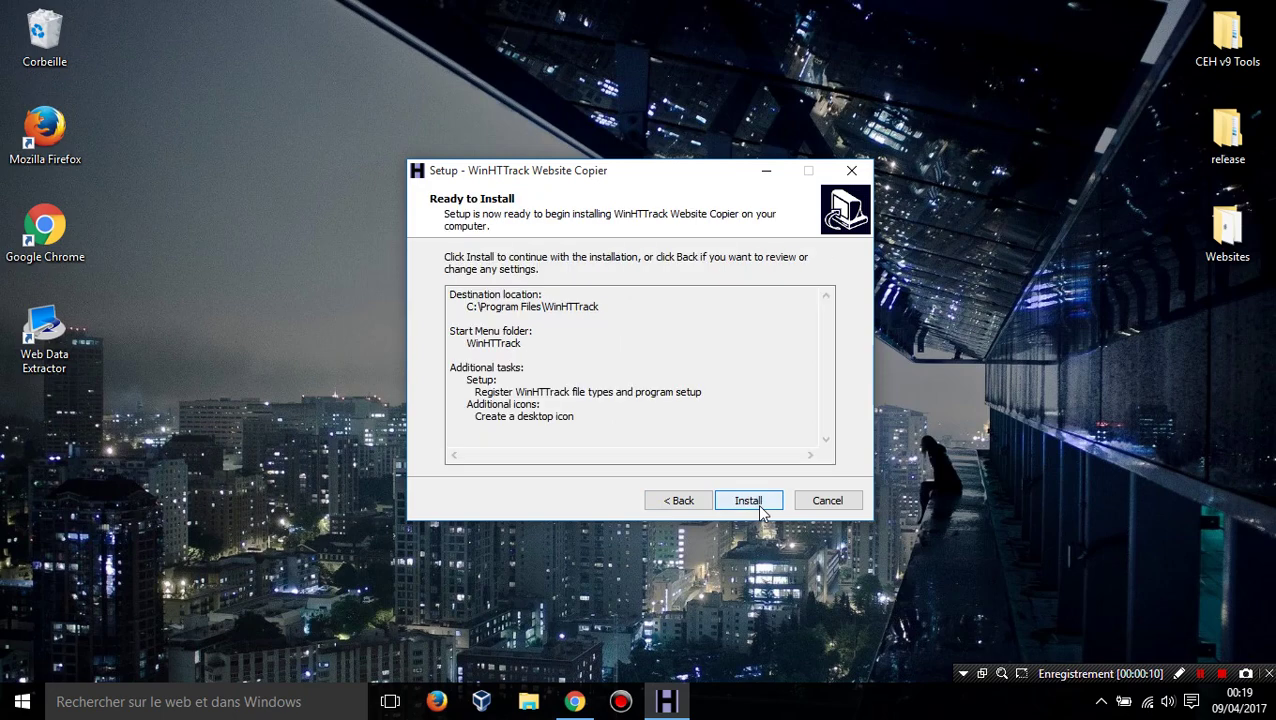
# - Install WinHTTrack Website Copier with the chosen settings, then finish setup with the program launching but without viewing history.txt
pyautogui.click(750, 500)
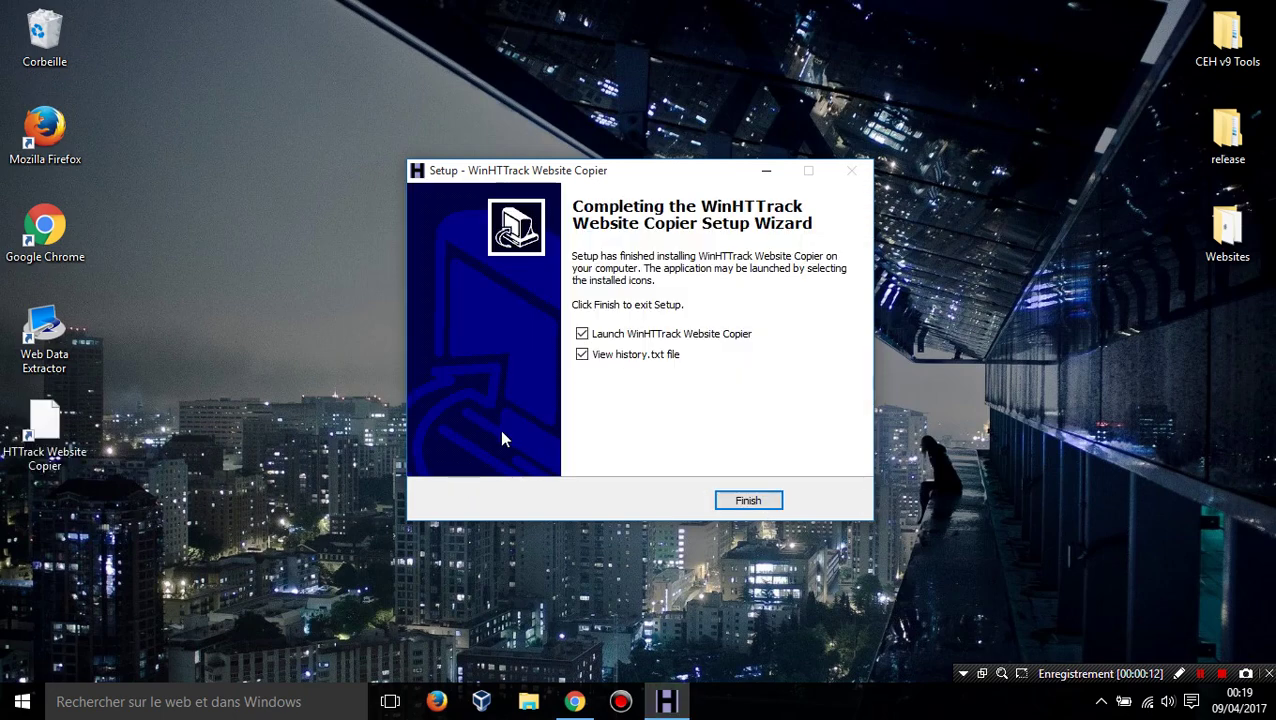
pyautogui.click(650, 354)
pyautogui.click(745, 501)
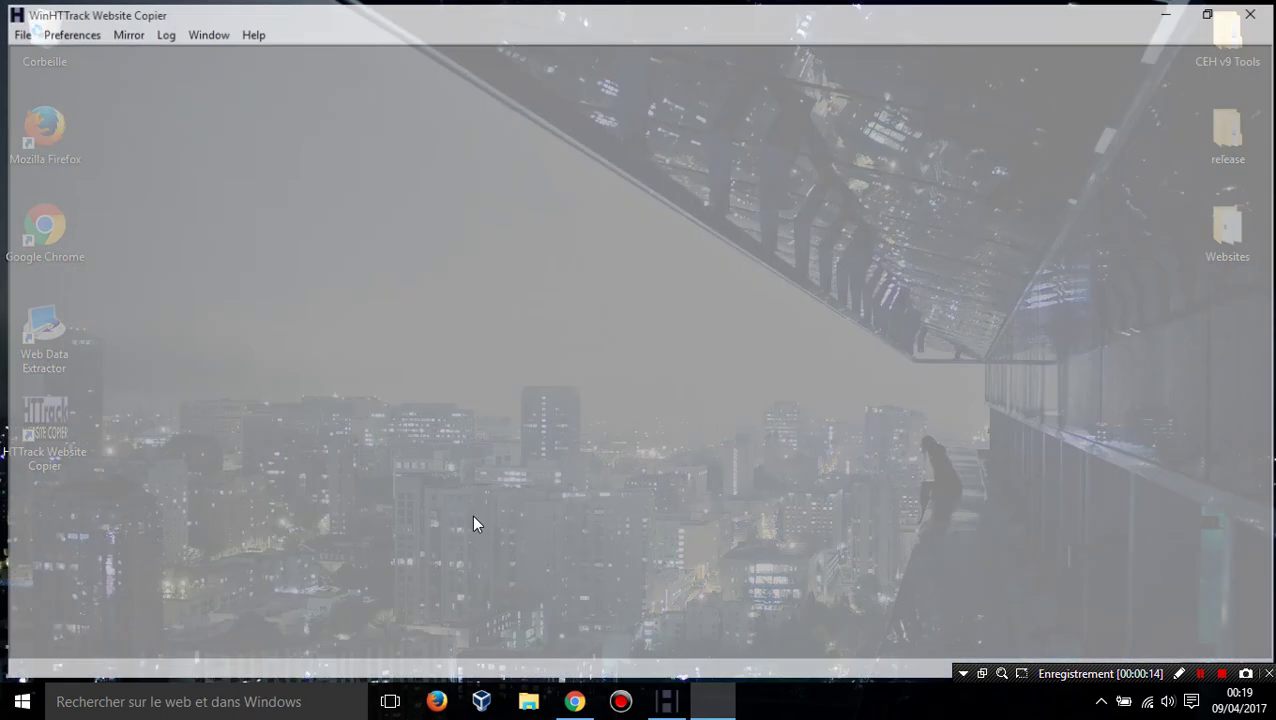
pyautogui.click(759, 484)
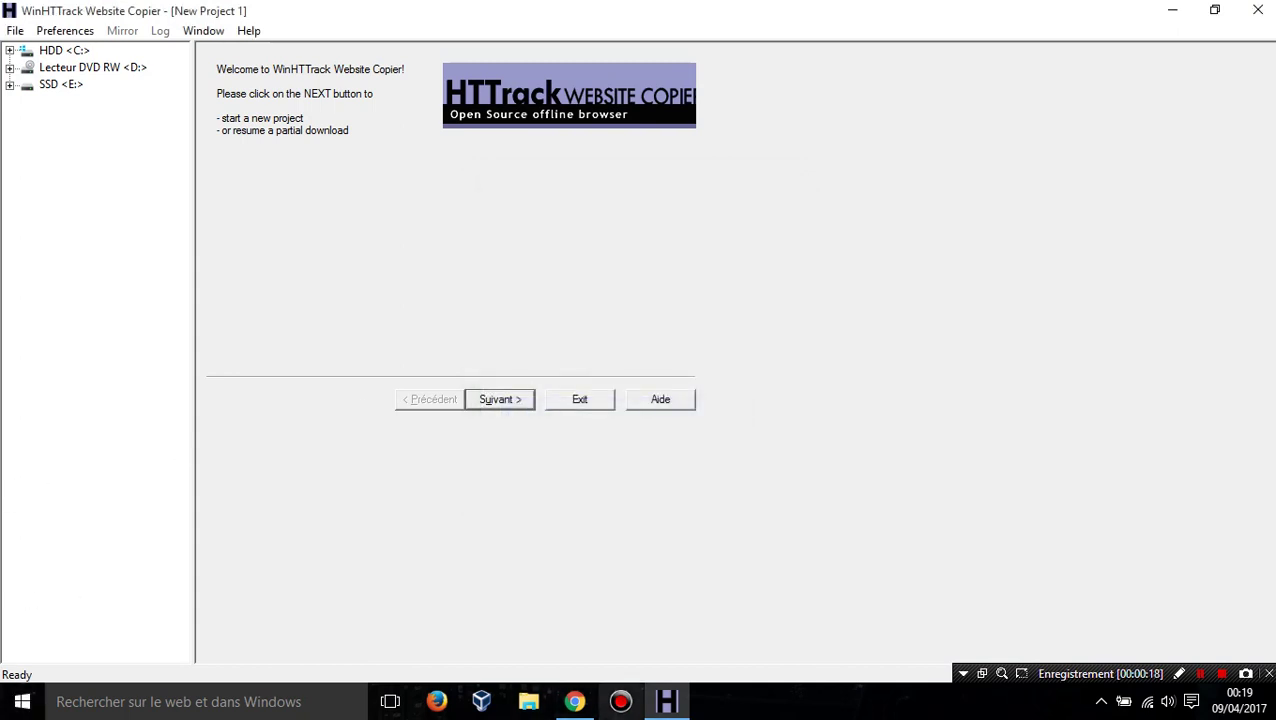
pyautogui.click(493, 404)
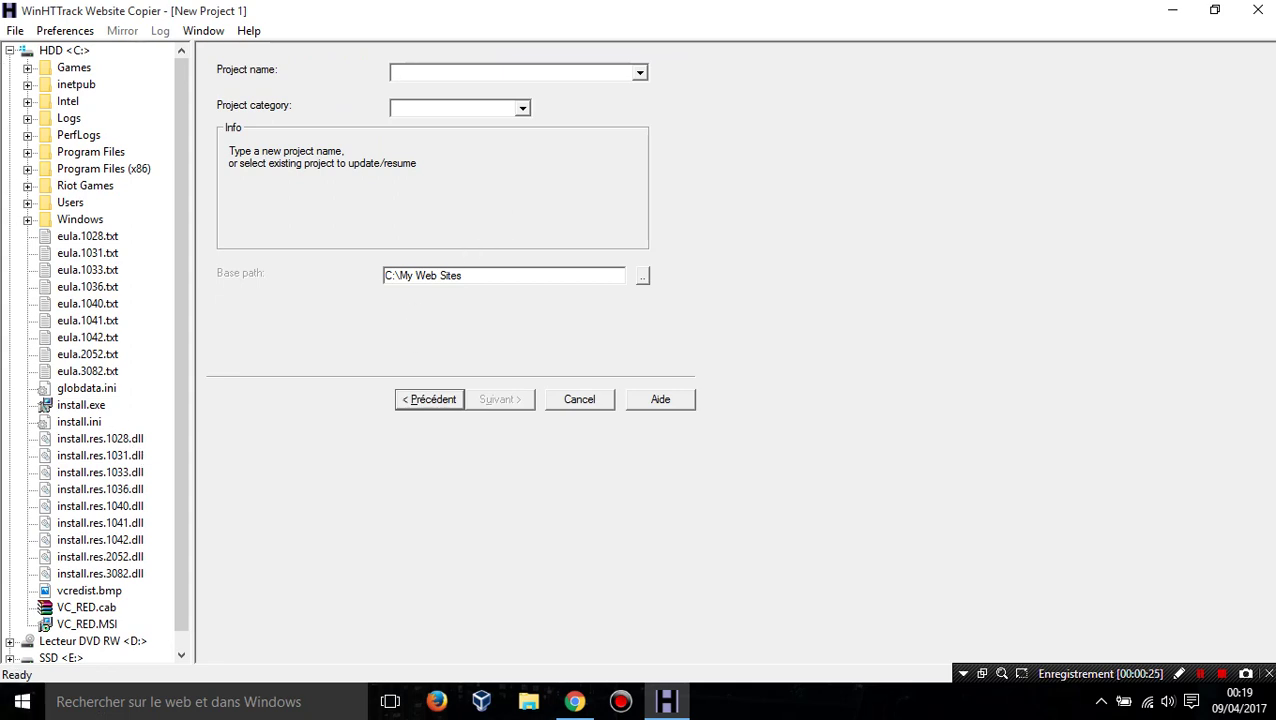
pyautogui.write('youtube')
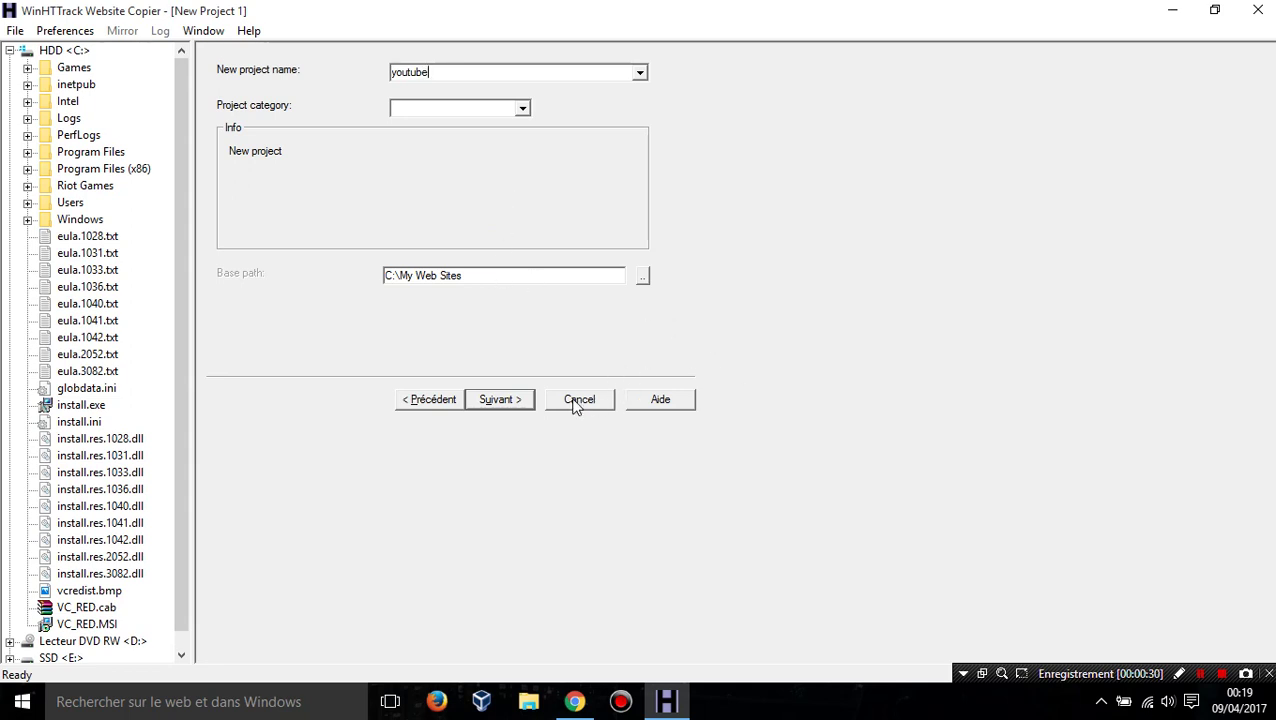
pyautogui.click(524, 406)
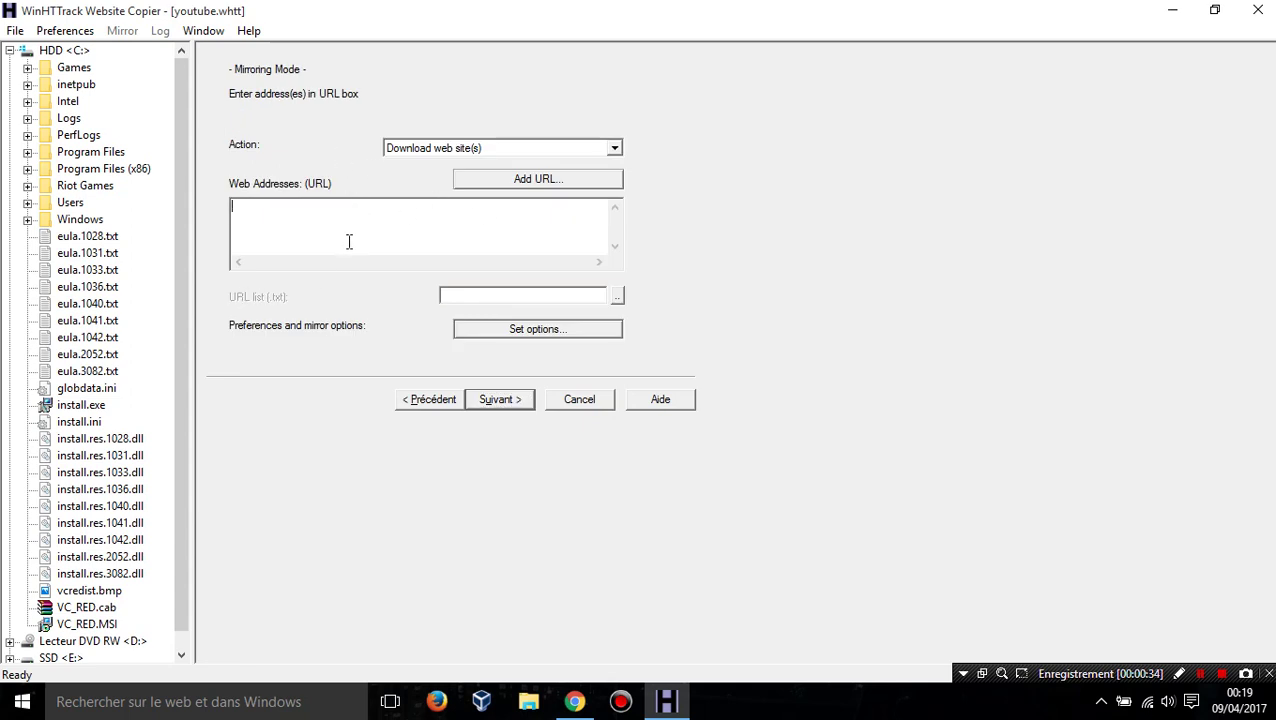
pyautogui.write('www.certifiedhacker.com')
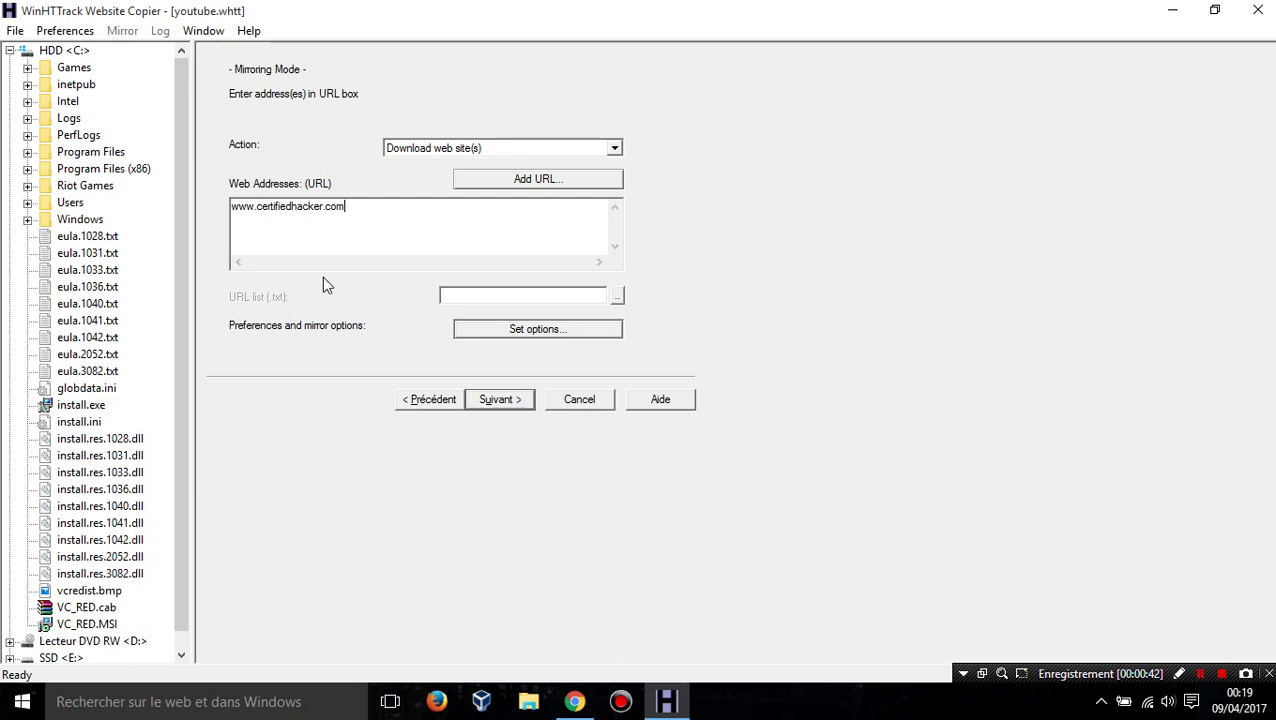
# - In the mirror options' scan rules, include all three file groups: images (gif, jpg, png), archives (zip, tar, rar) and media (mov, mpg, mp3)
pyautogui.click(480, 328)
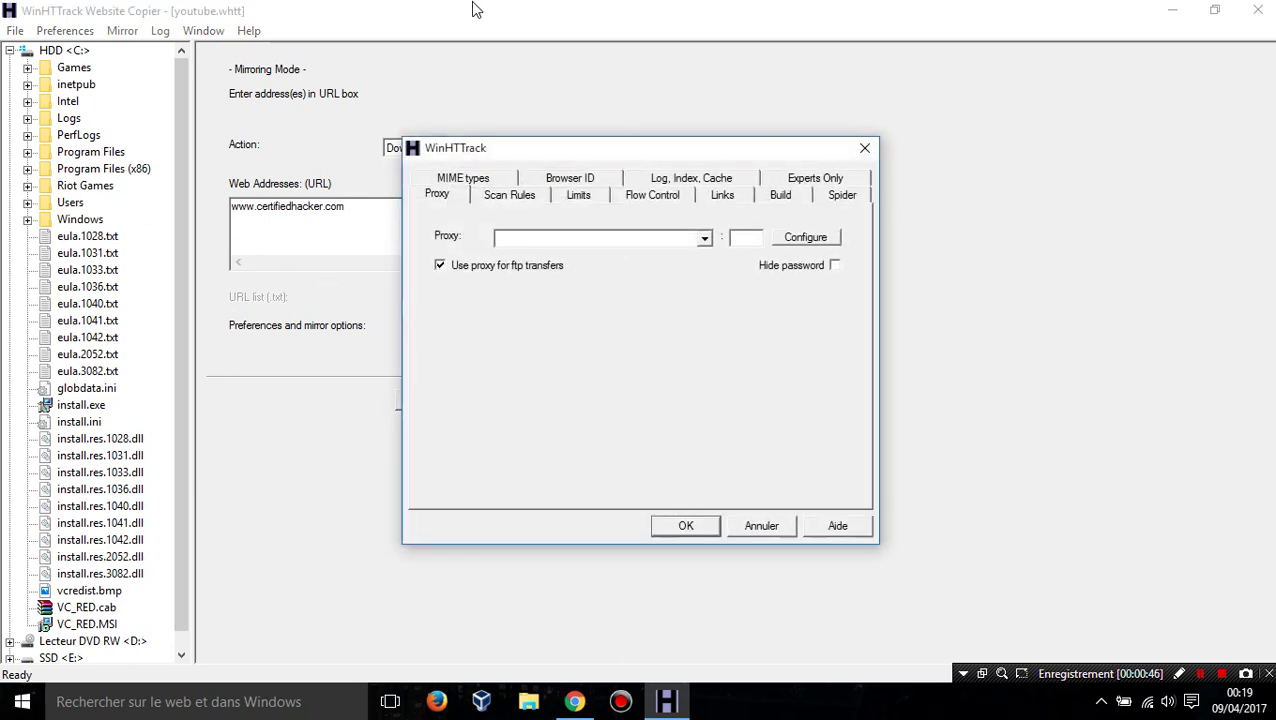
pyautogui.click(485, 180)
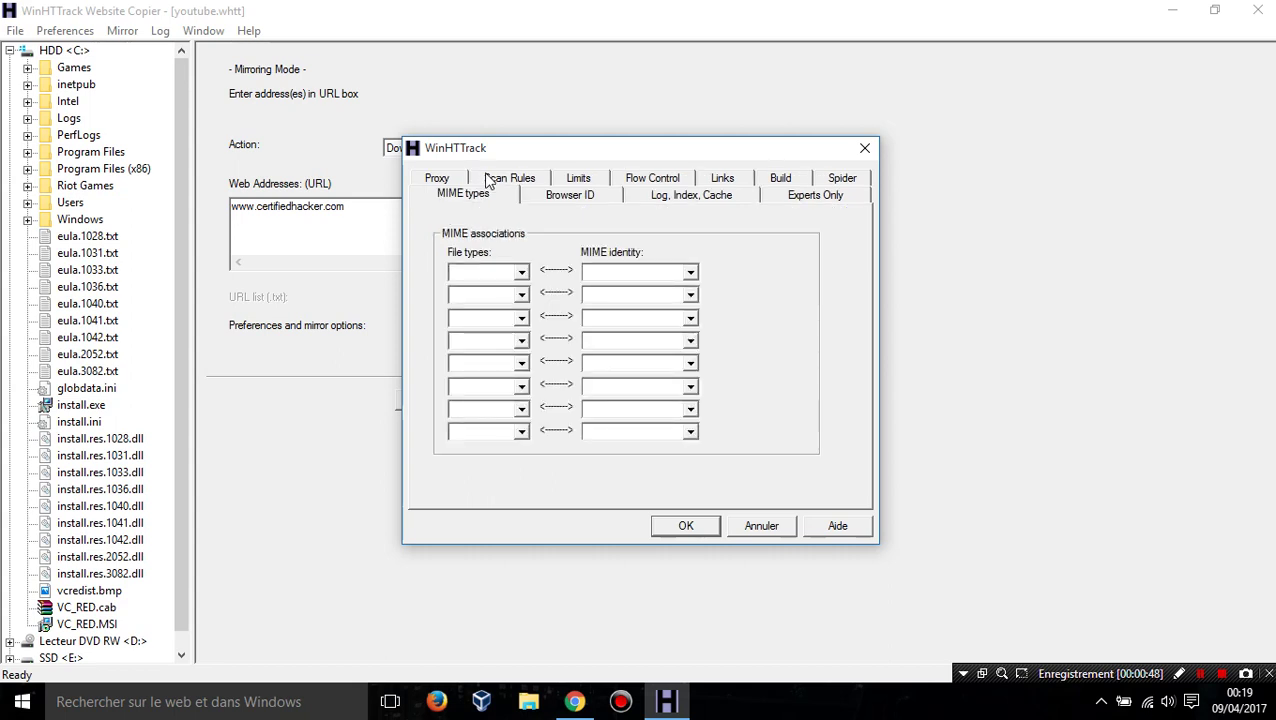
pyautogui.click(605, 198)
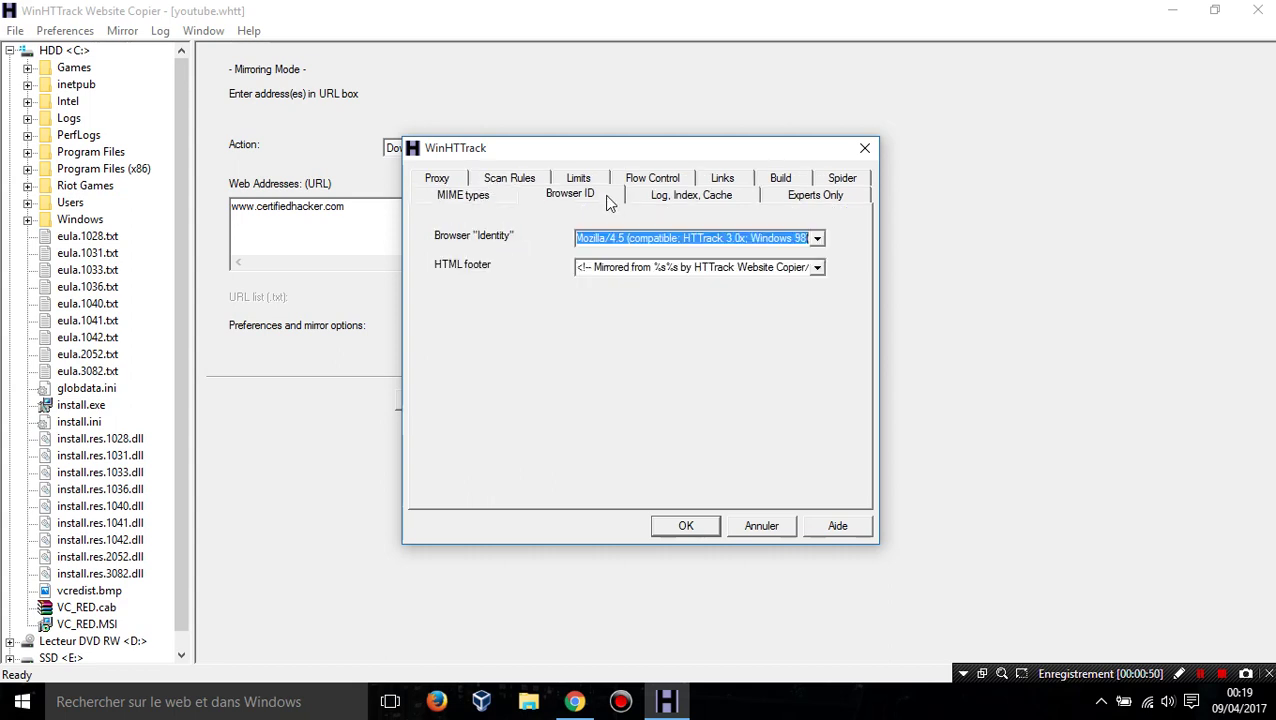
pyautogui.click(510, 180)
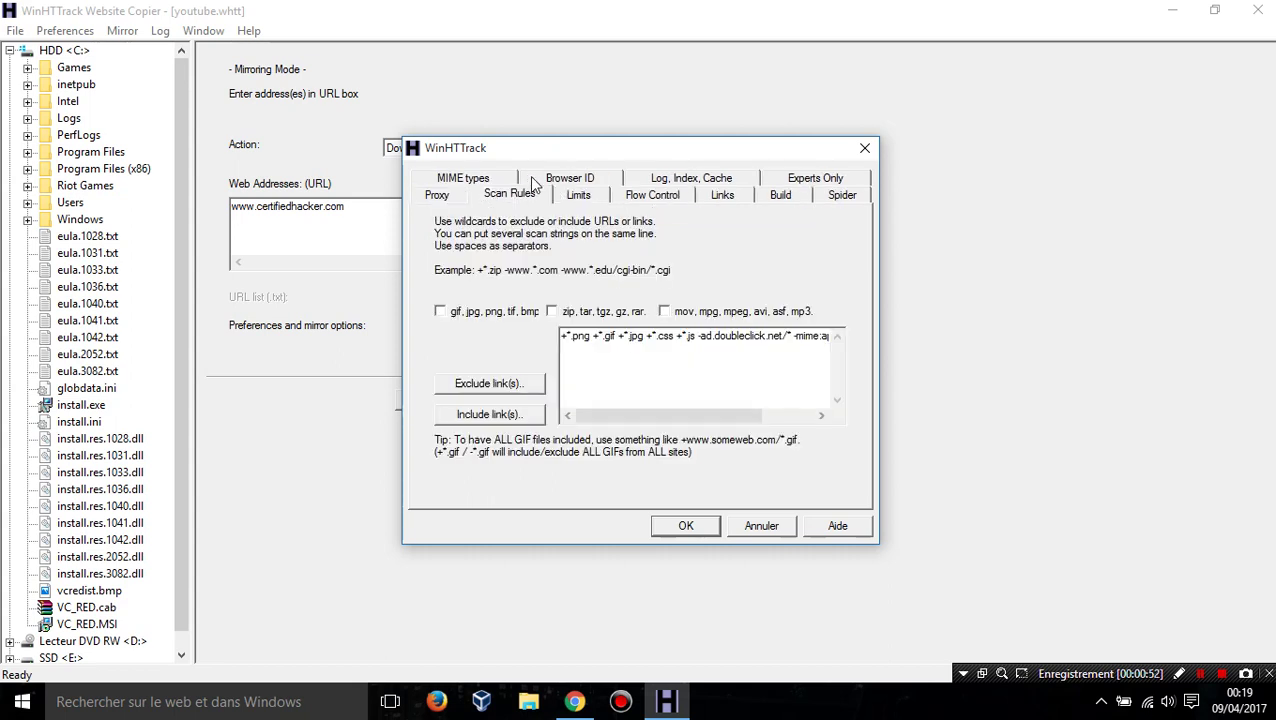
pyautogui.click(467, 314)
pyautogui.click(554, 312)
pyautogui.click(690, 313)
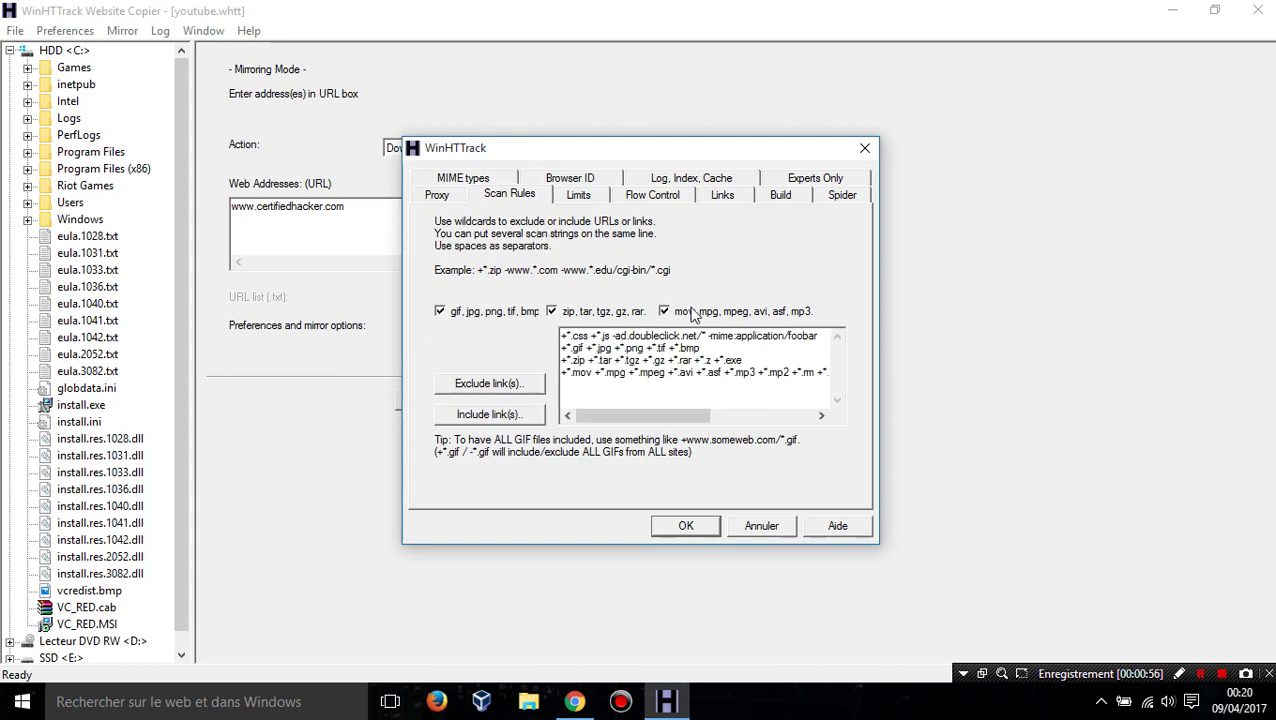
pyautogui.click(696, 524)
# - Keep the default connection parameters and launch the mirroring operation for the project
pyautogui.click(499, 399)
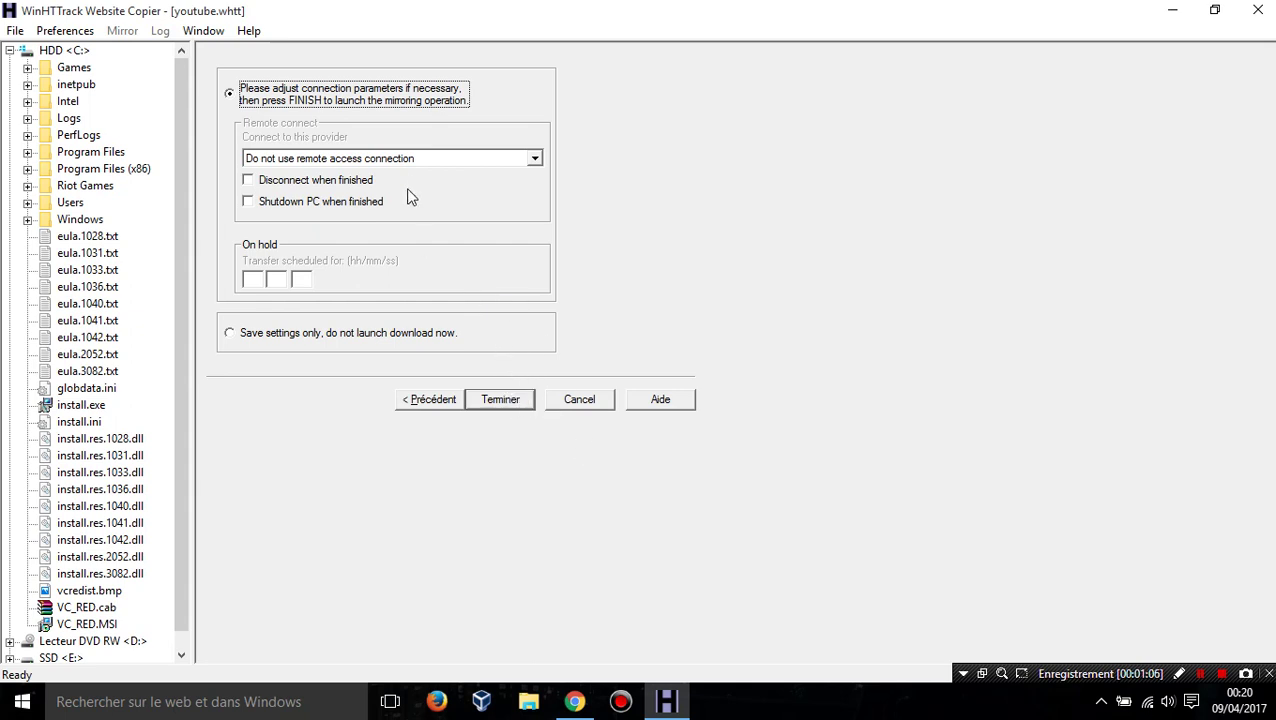
pyautogui.click(500, 399)
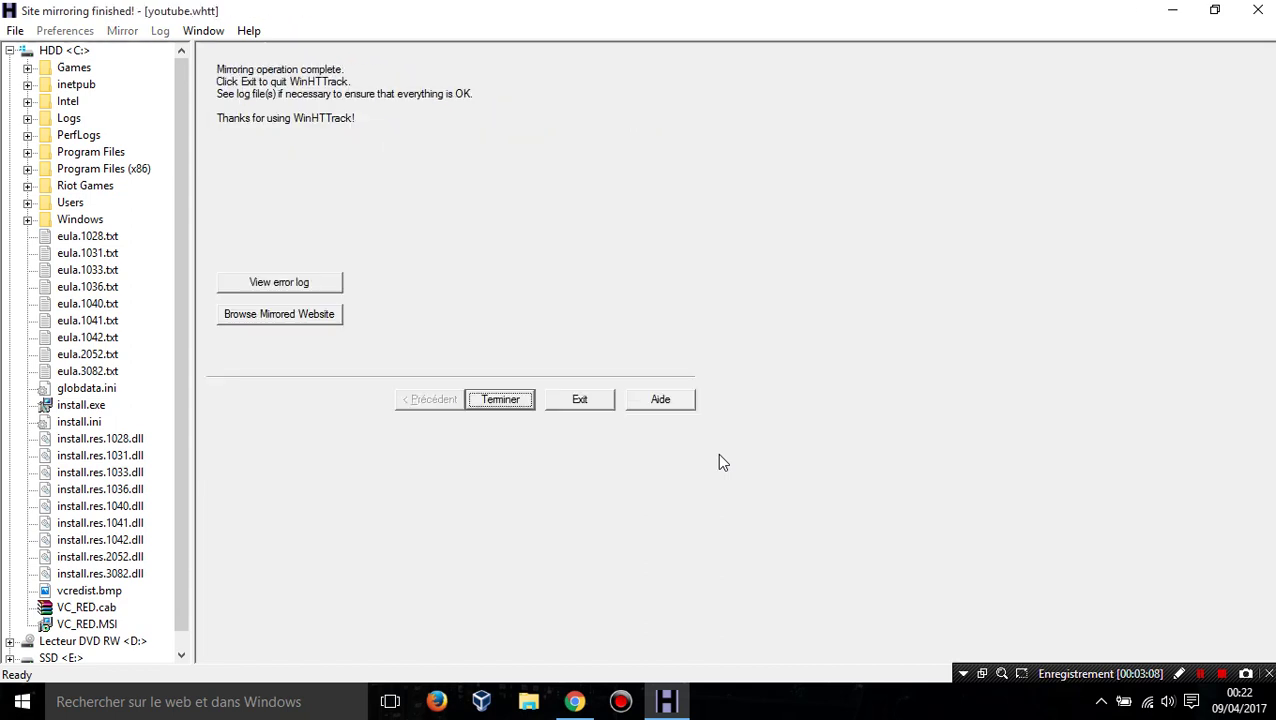
# - Browse the mirrored website in Firefox, choosing it as the application that always opens .html files
pyautogui.click(286, 315)
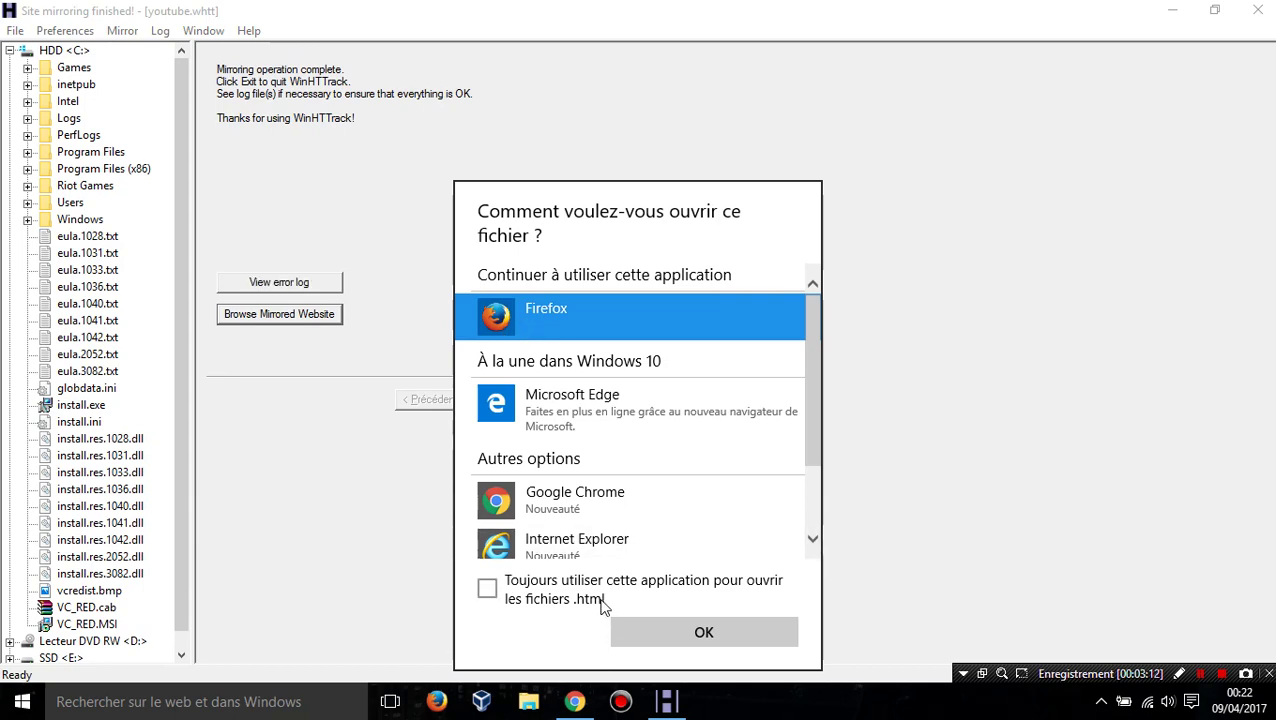
pyautogui.click(601, 600)
pyautogui.click(652, 632)
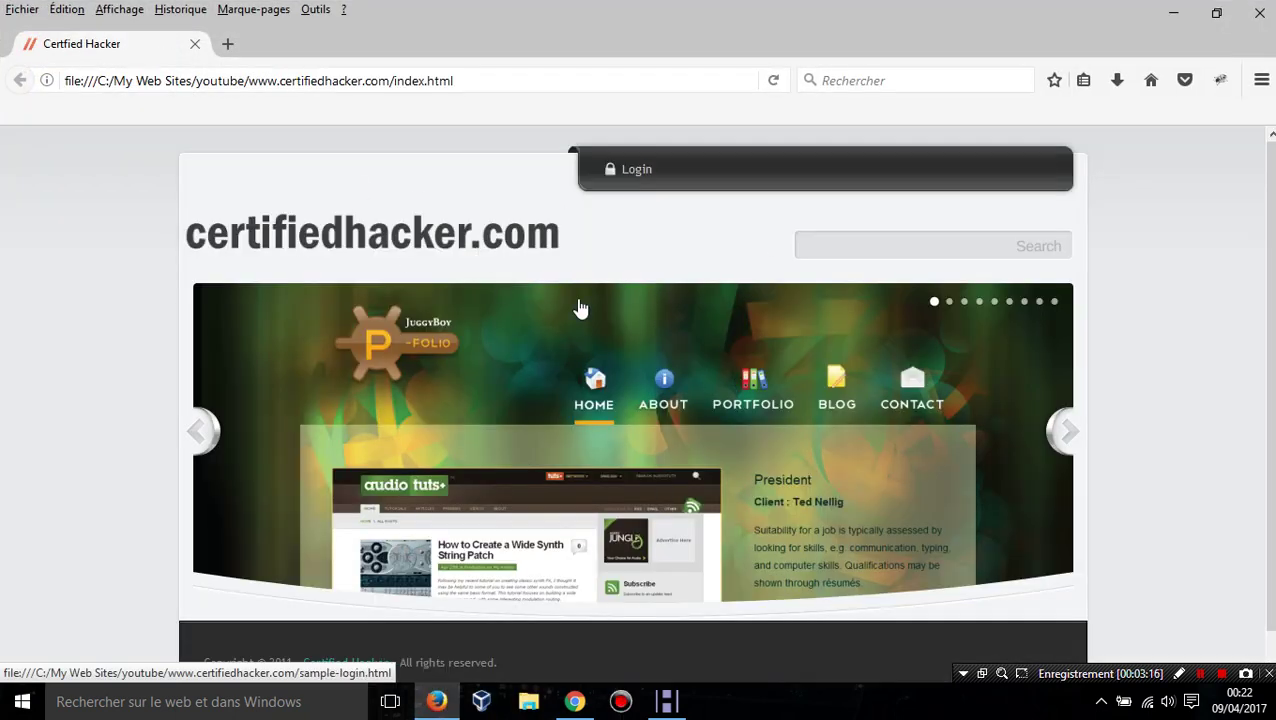
# - Look over the mirrored home page, try to open its login form, and reload the page
pyautogui.scroll(-1, 735, 365)
pyautogui.scroll(1, 652, 194)
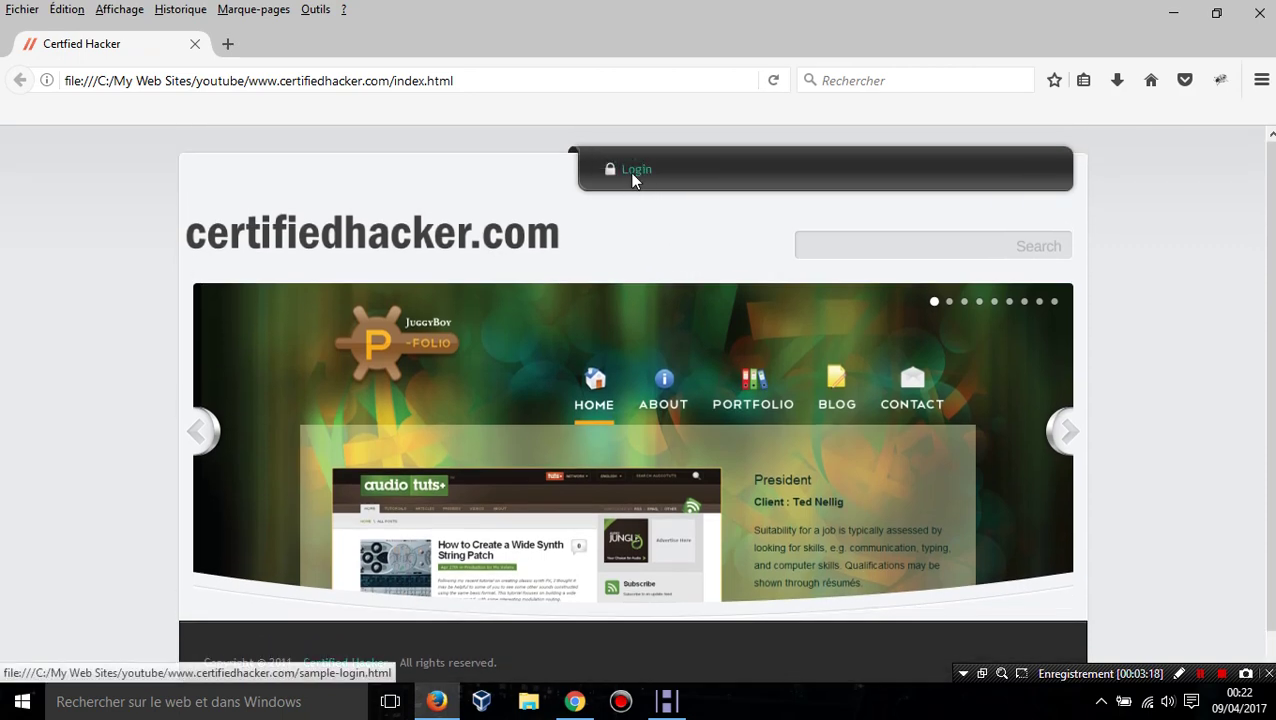
pyautogui.click(636, 170)
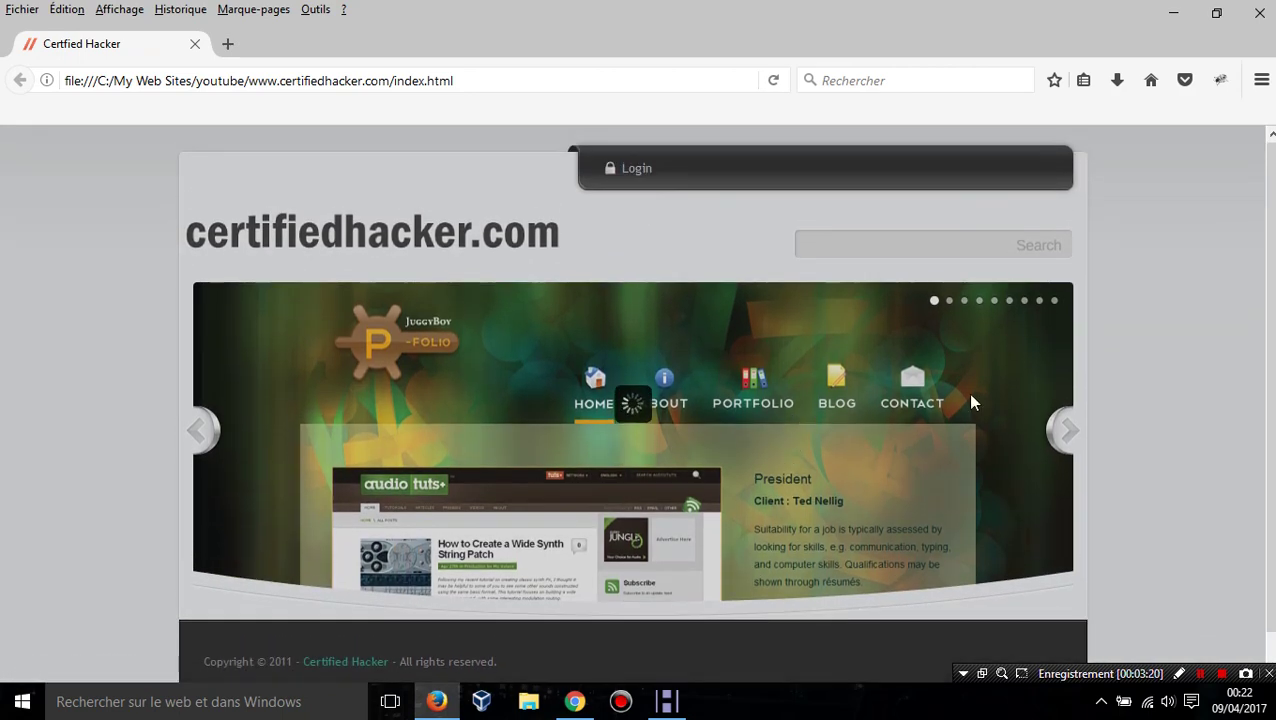
pyautogui.click(1070, 430)
pyautogui.click(773, 84)
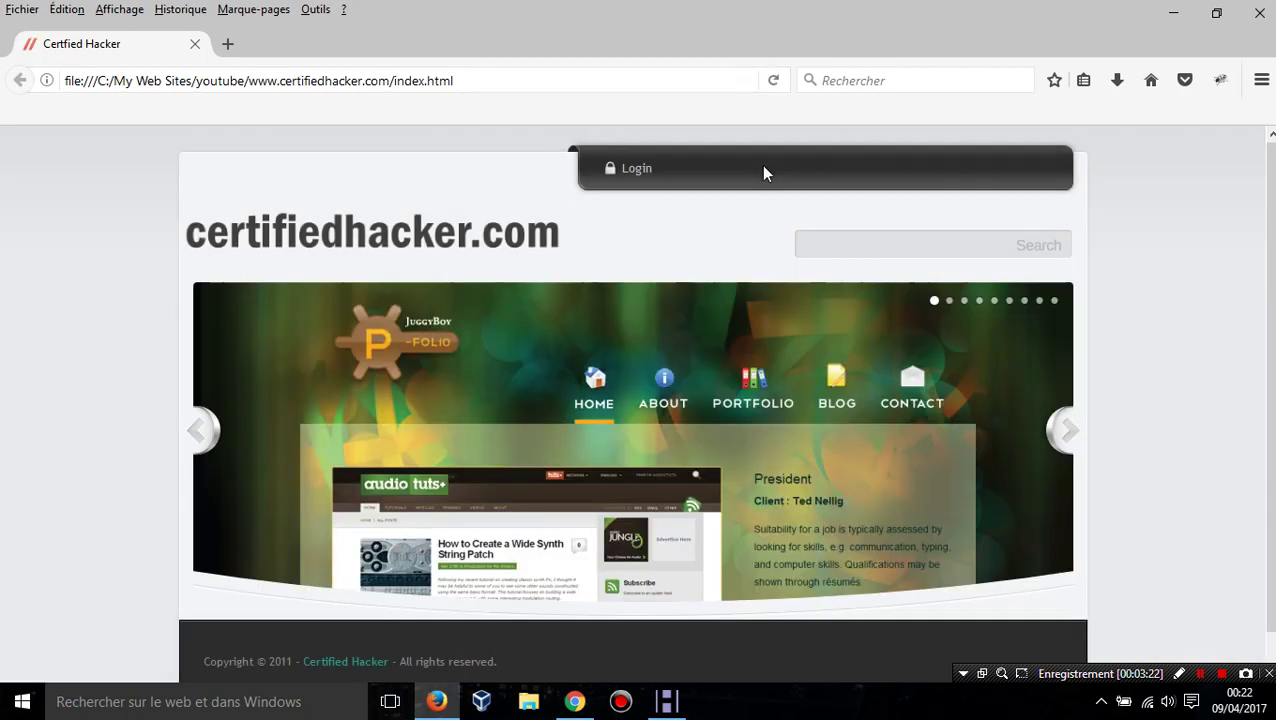
# - Advance the home page carousel to the Juggy Boy Real Estate slide and open that site
pyautogui.click(1050, 430)
pyautogui.click(1066, 430)
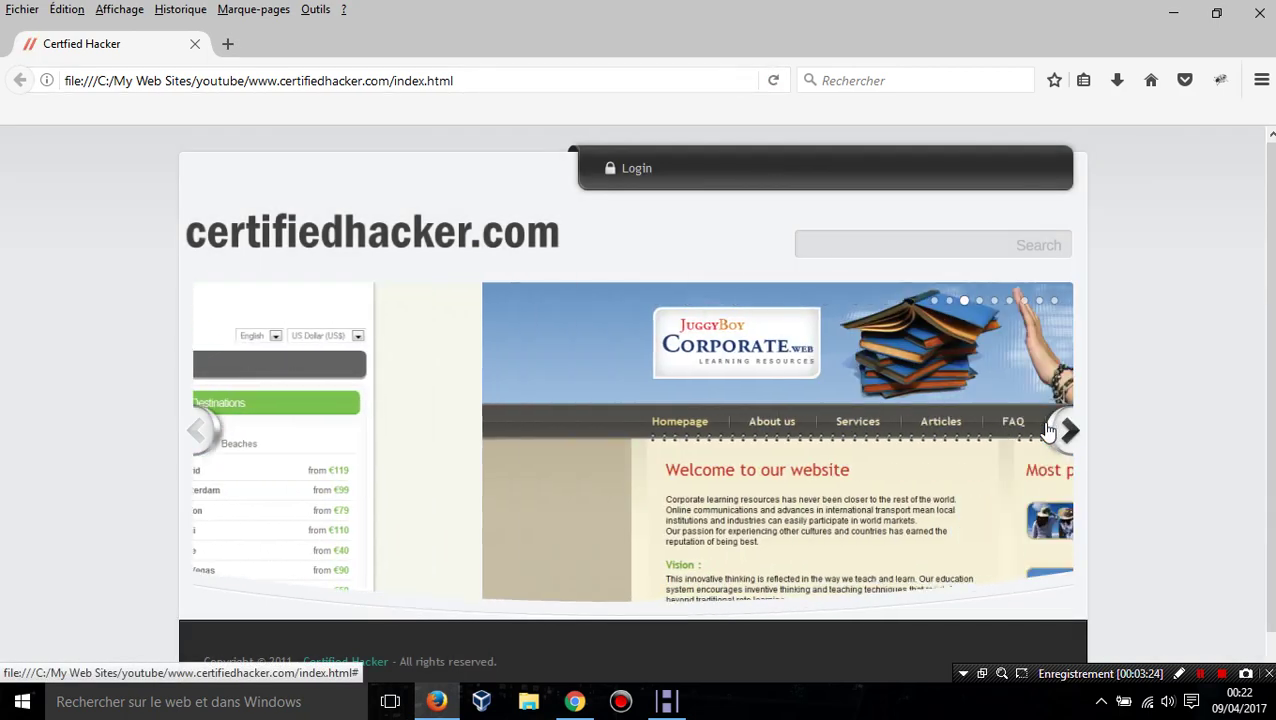
pyautogui.click(1066, 430)
pyautogui.click(866, 456)
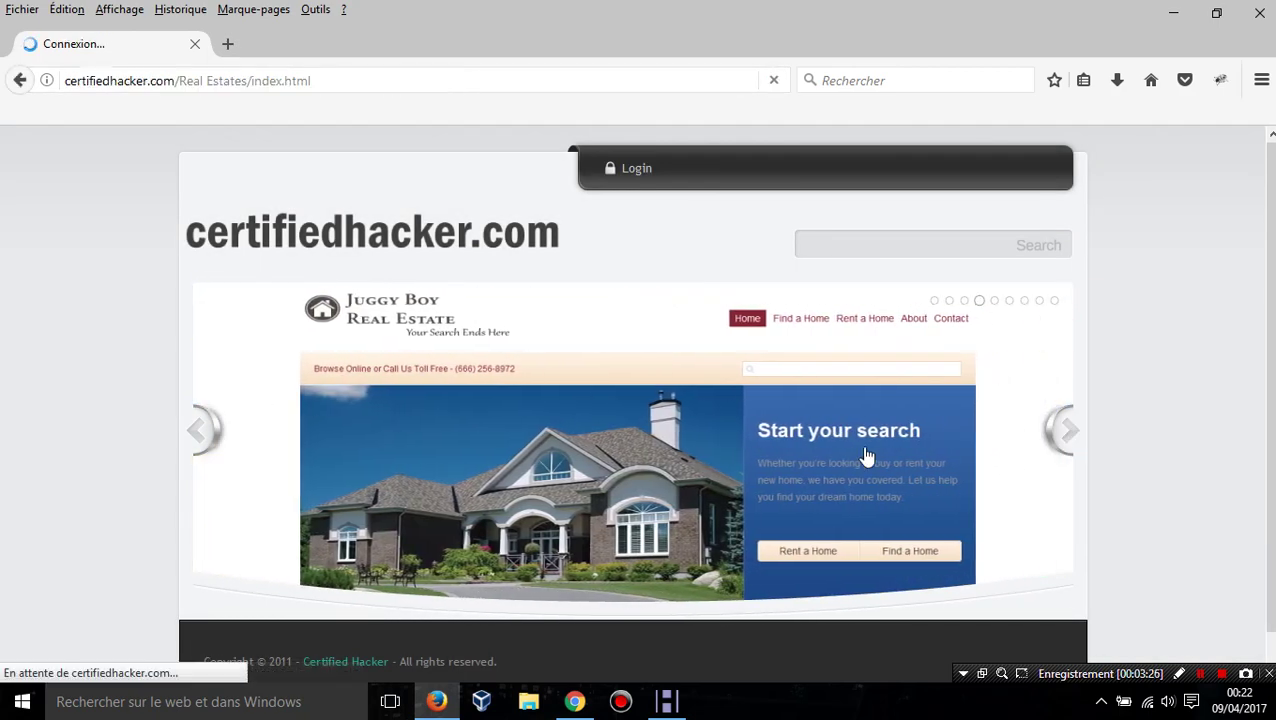
# - Look through the real estate site's Find a Home listings, then return to the mirrored home page
pyautogui.scroll(-3, 985, 368)
pyautogui.scroll(3, 985, 368)
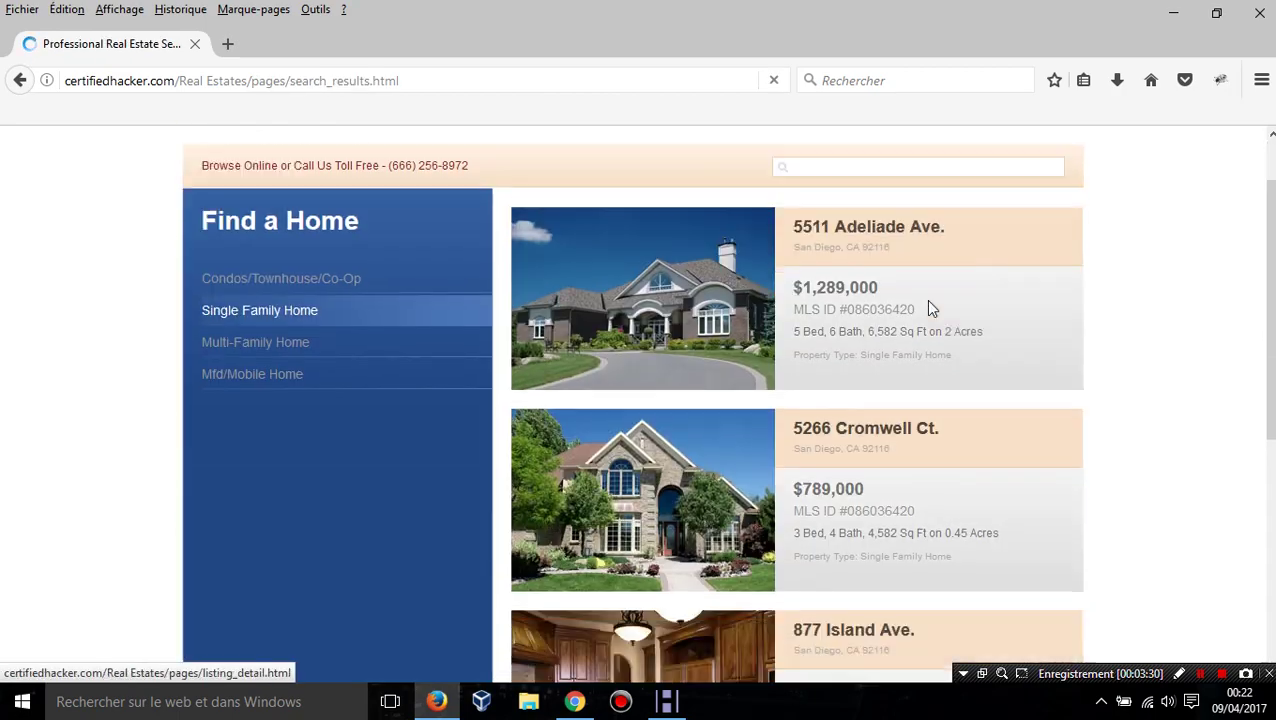
pyautogui.scroll(-4, 820, 330)
pyautogui.scroll(5, 820, 330)
pyautogui.hotkey('alt', 'Left')
pyautogui.hotkey('alt', 'Left')
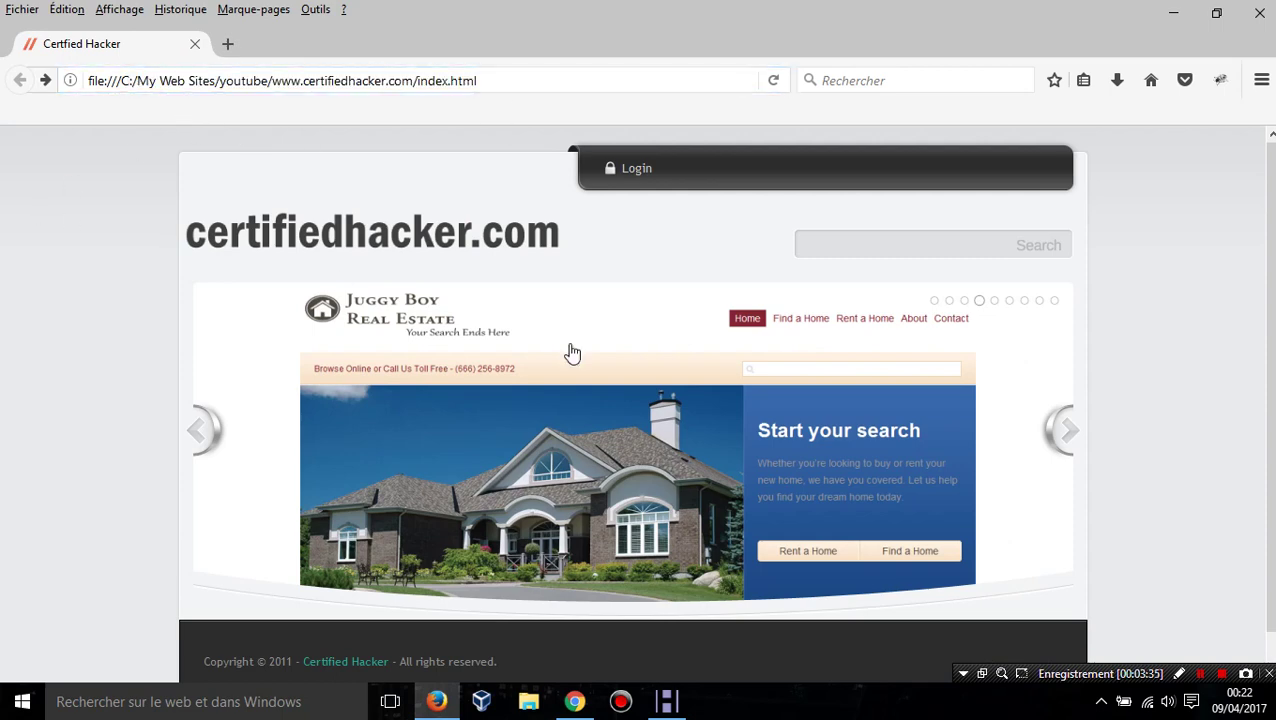
# - Open the JuggyBoyBluekaya site from the home page carousel and view its contact and portfolio sections
pyautogui.click(1063, 433)
pyautogui.click(1063, 433)
pyautogui.click(1063, 433)
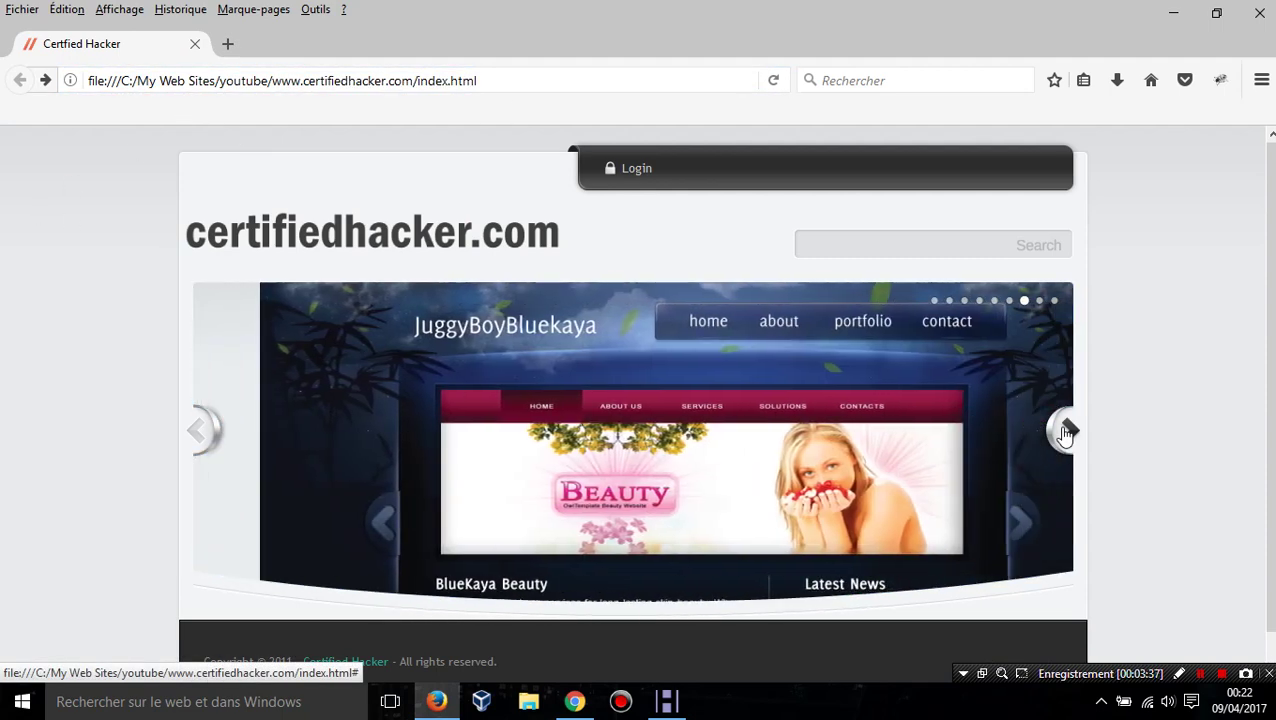
pyautogui.click(827, 425)
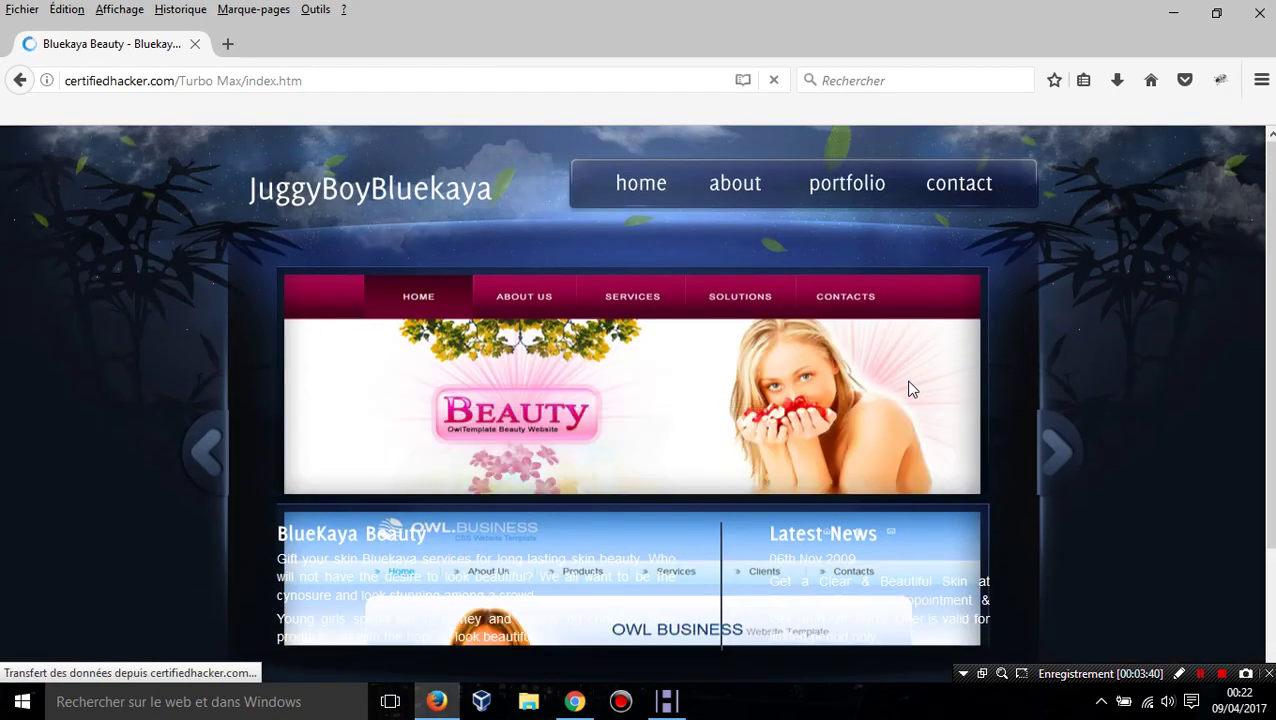
pyautogui.click(945, 185)
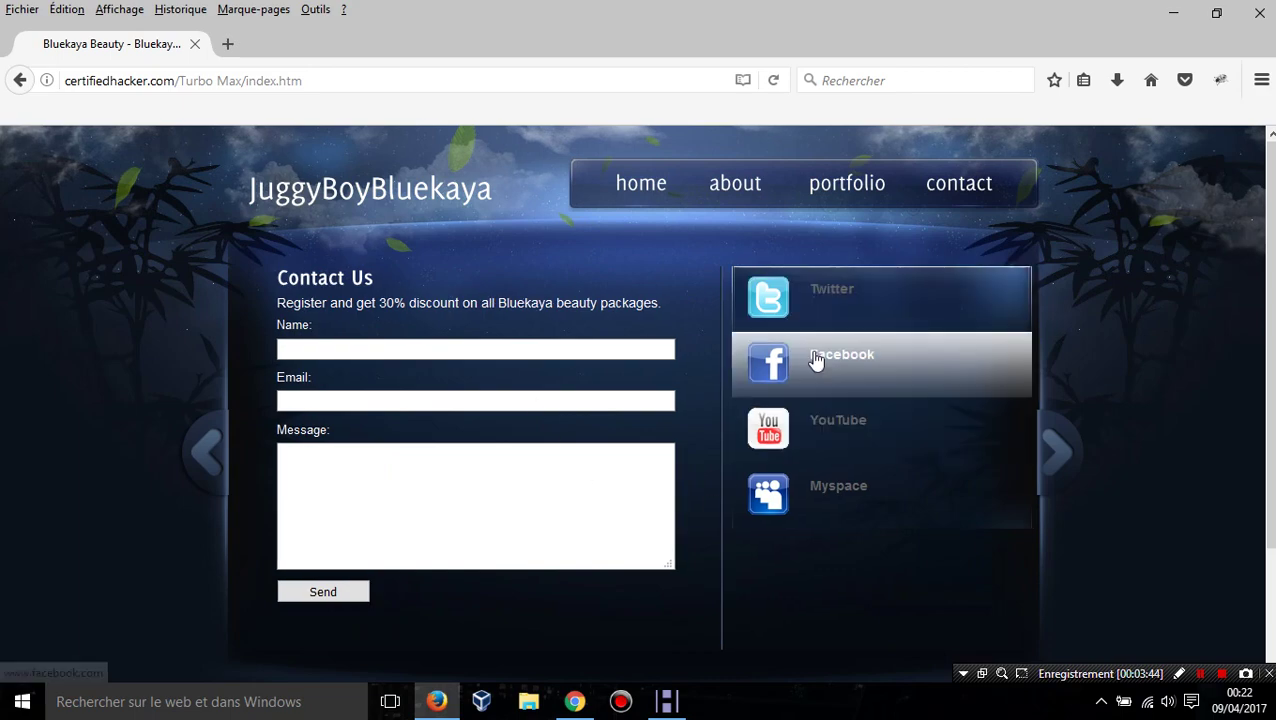
pyautogui.click(812, 215)
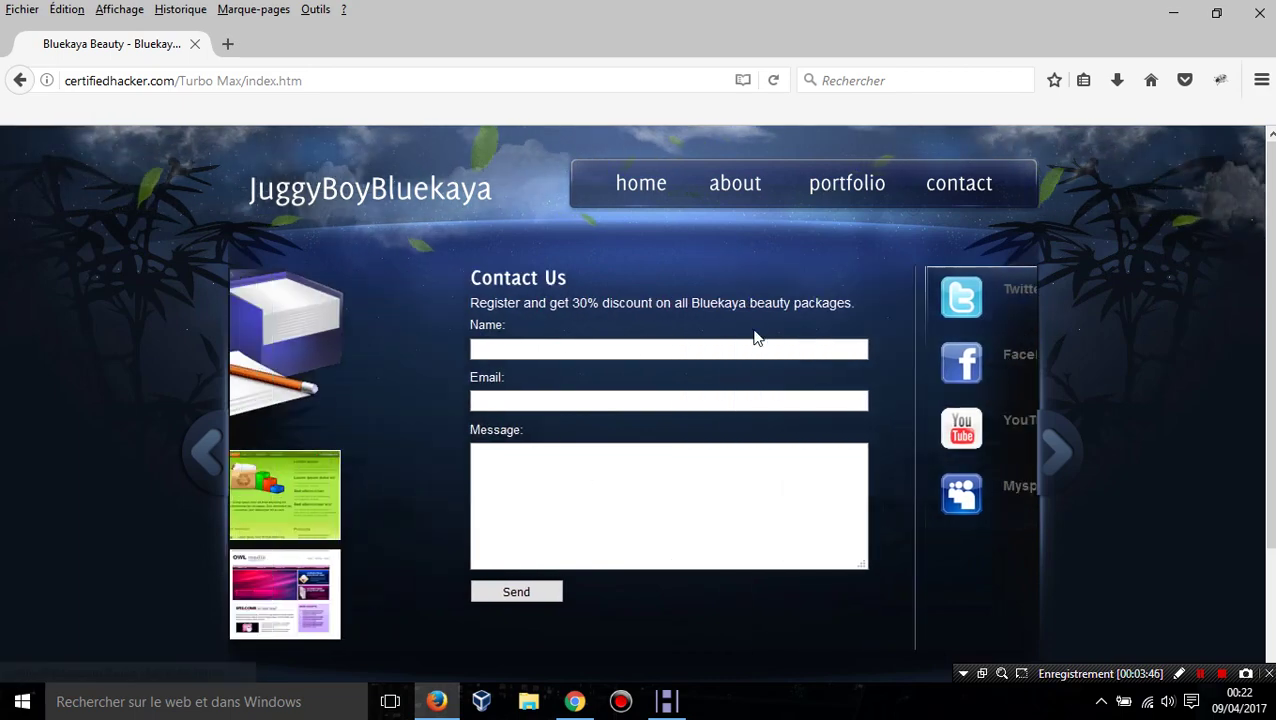